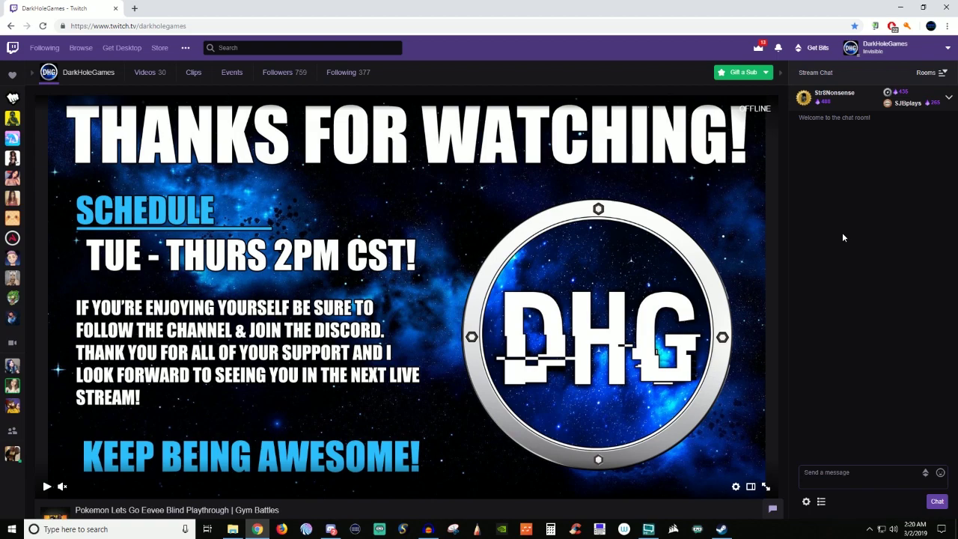
Open the channel's creator dashboard from the account options and dismiss both raid and host announcement banners.
{"action": "left_click", "coordinate": [886, 48]}
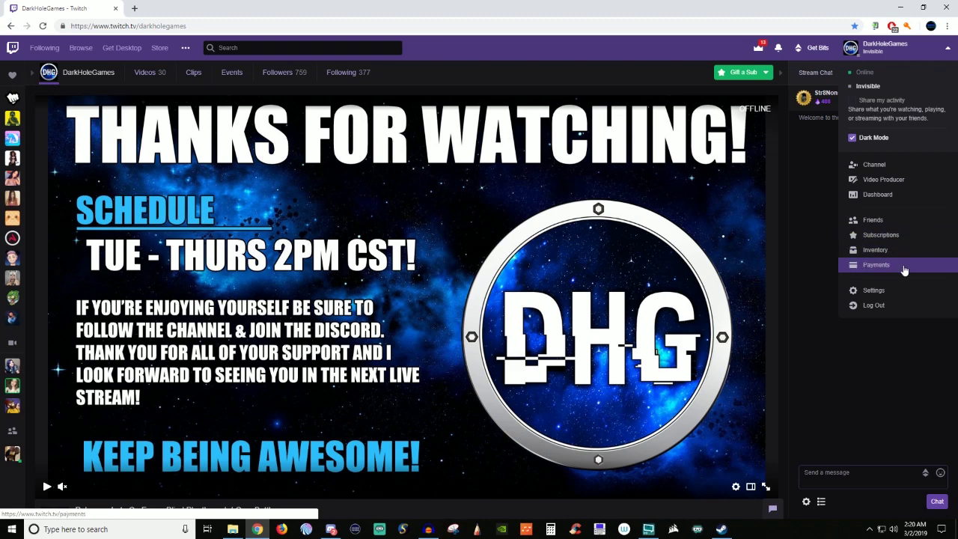
{"action": "left_click", "coordinate": [896, 199]}
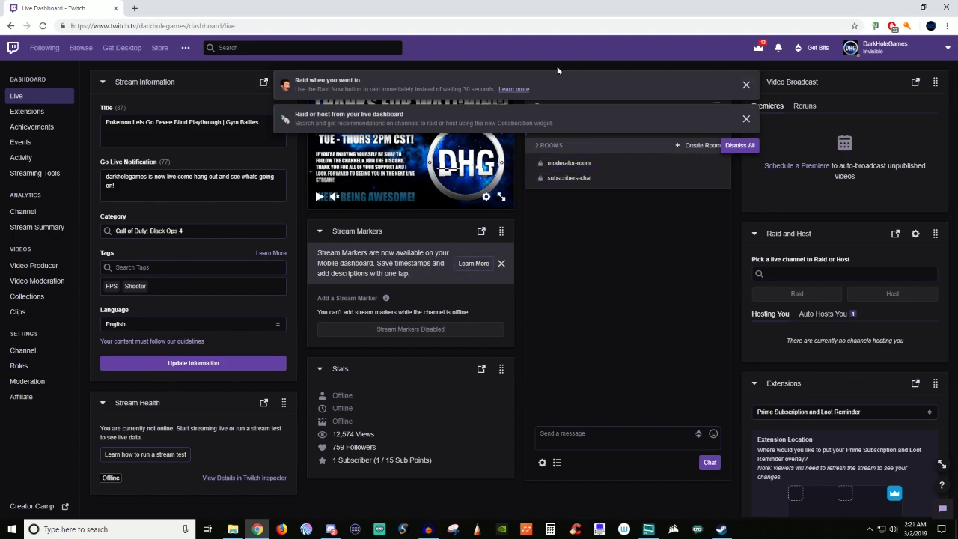
{"action": "left_click", "coordinate": [745, 84]}
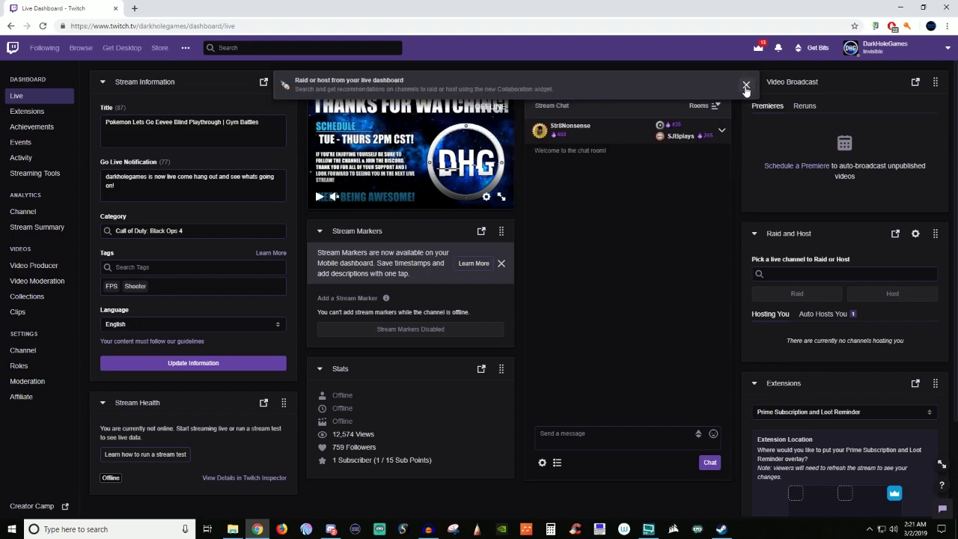
{"action": "left_click", "coordinate": [745, 86]}
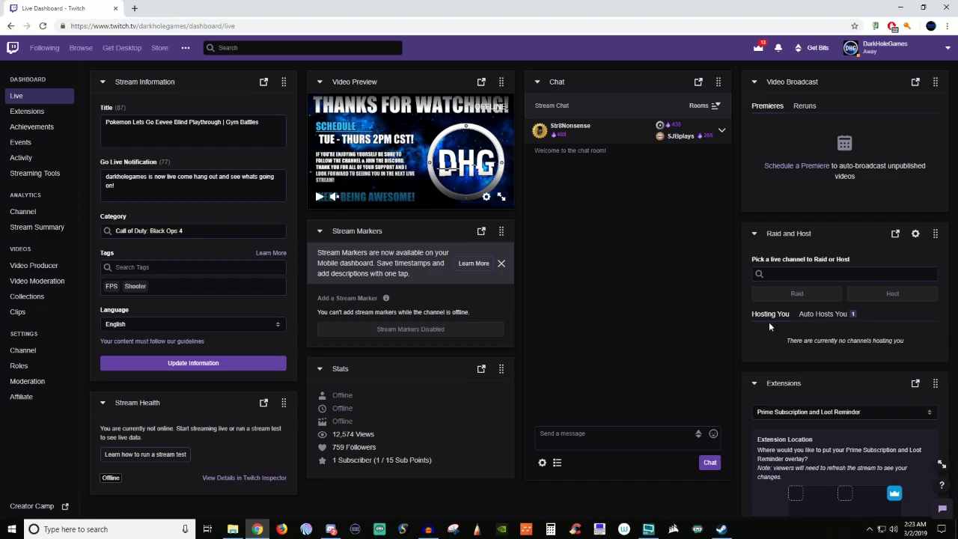
Look over the Raid and Host and Extensions sections of the live dashboard.
{"action": "scroll", "coordinate": [768, 322], "scroll_direction": "down", "scroll_amount": 2}
{"action": "scroll", "coordinate": [751, 328], "scroll_direction": "down", "scroll_amount": 1}
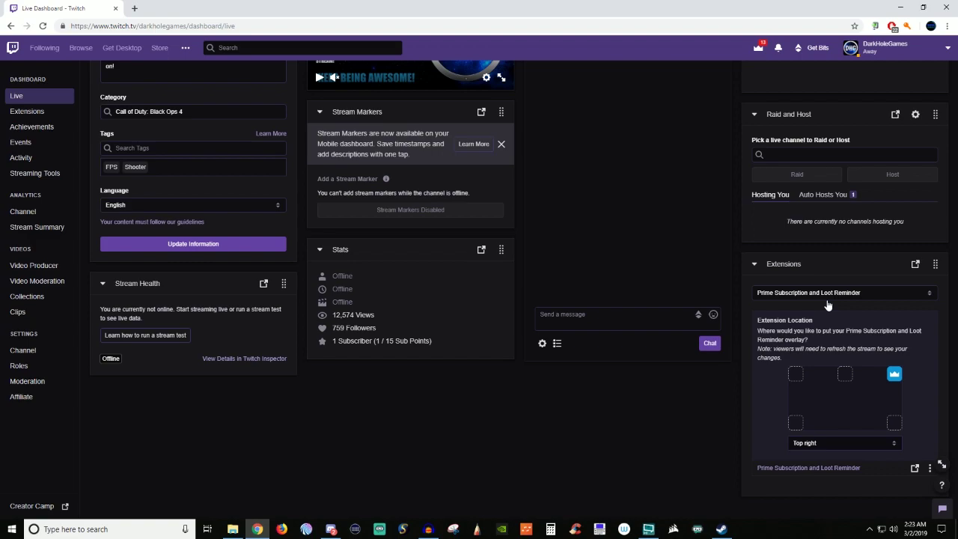
{"action": "scroll", "coordinate": [823, 300], "scroll_direction": "up", "scroll_amount": 2}
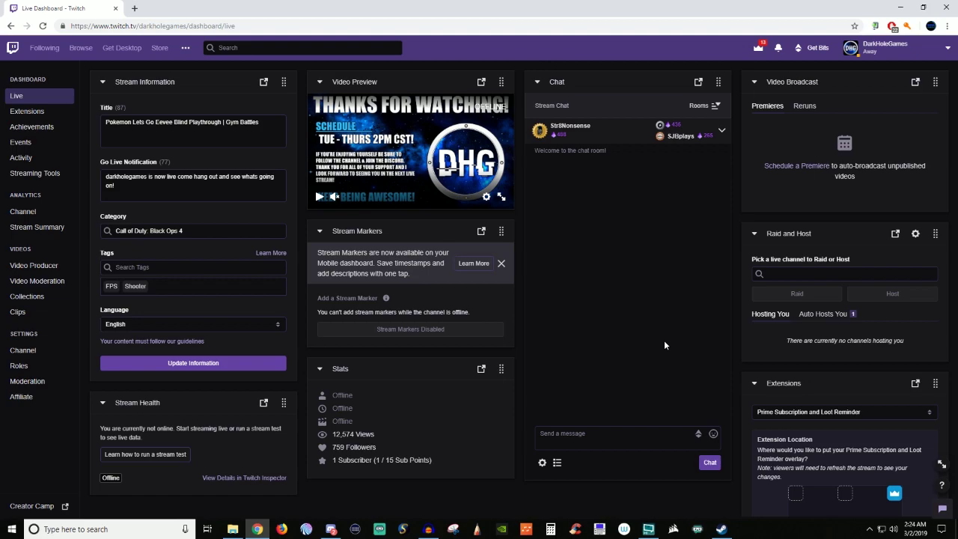
Open the dashboard's Extensions page and browse the discovery categories from New Releases down to Music.
{"action": "left_click", "coordinate": [33, 112]}
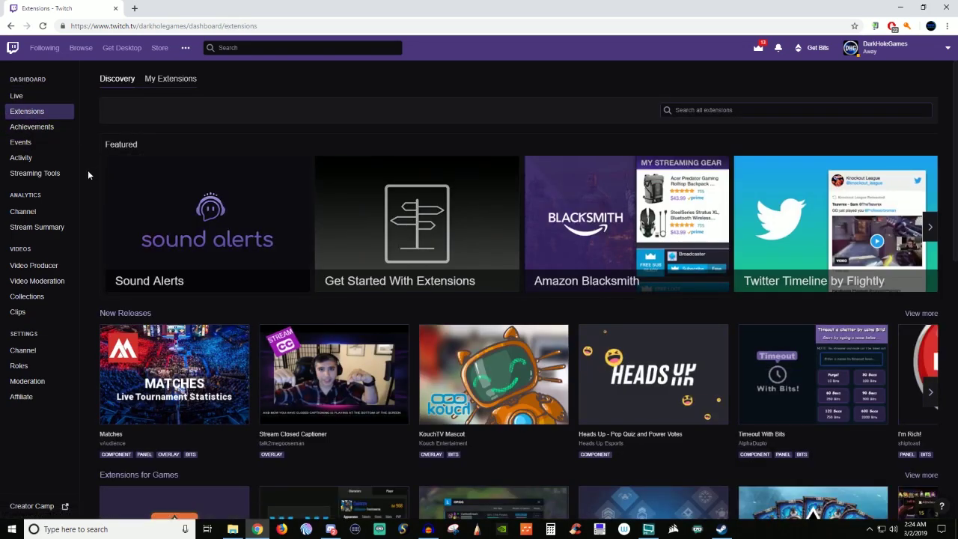
{"action": "scroll", "coordinate": [88, 172], "scroll_direction": "down", "scroll_amount": 1}
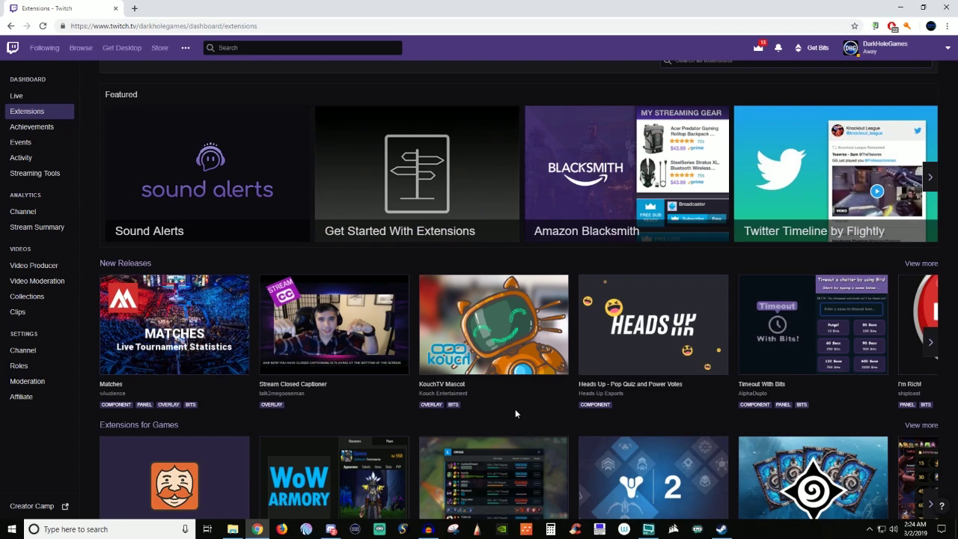
{"action": "scroll", "coordinate": [555, 399], "scroll_direction": "down", "scroll_amount": 3}
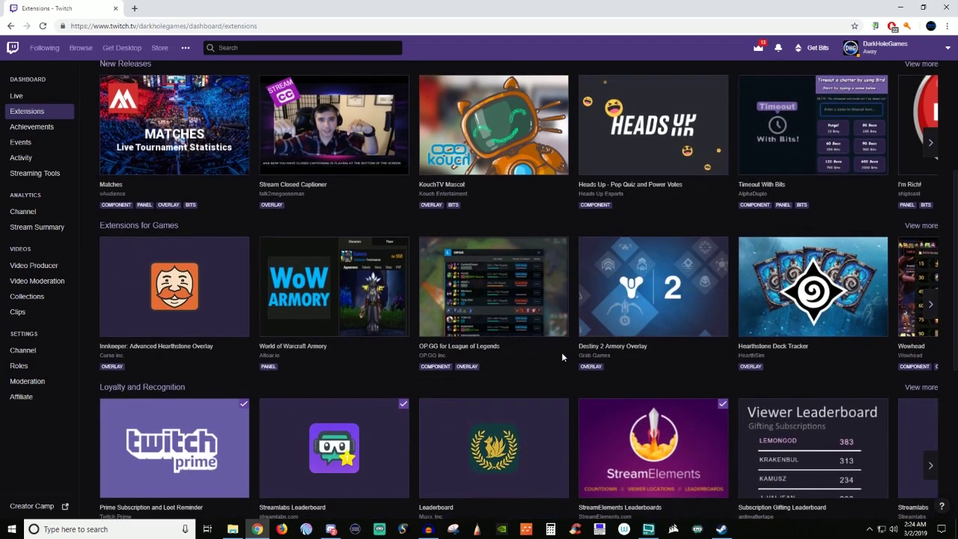
{"action": "scroll", "coordinate": [571, 385], "scroll_direction": "down", "scroll_amount": 1}
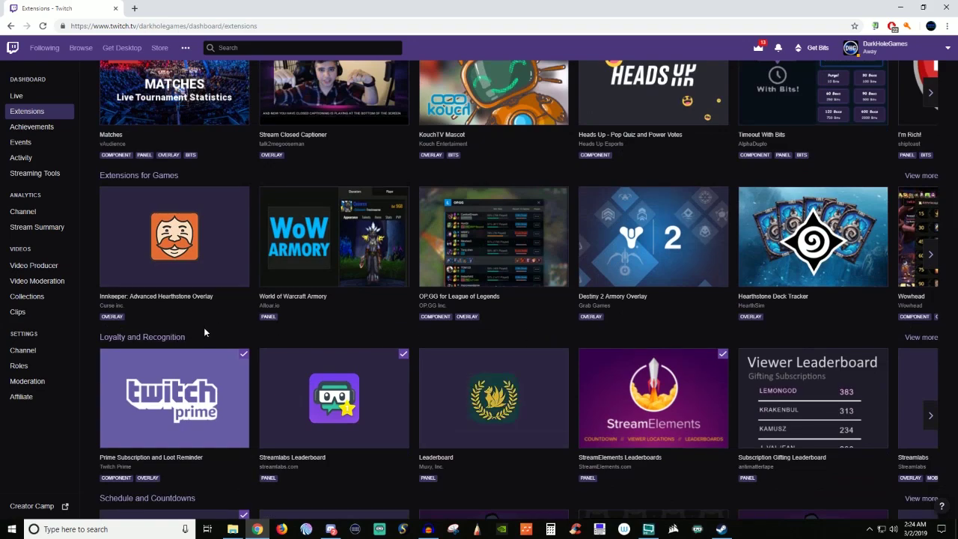
{"action": "scroll", "coordinate": [217, 334], "scroll_direction": "down", "scroll_amount": 3}
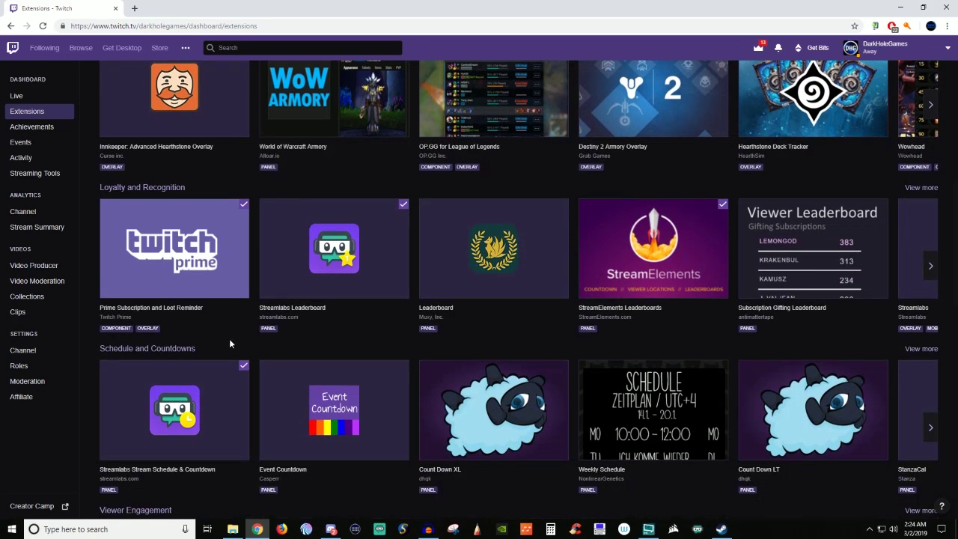
{"action": "scroll", "coordinate": [229, 344], "scroll_direction": "down", "scroll_amount": 3}
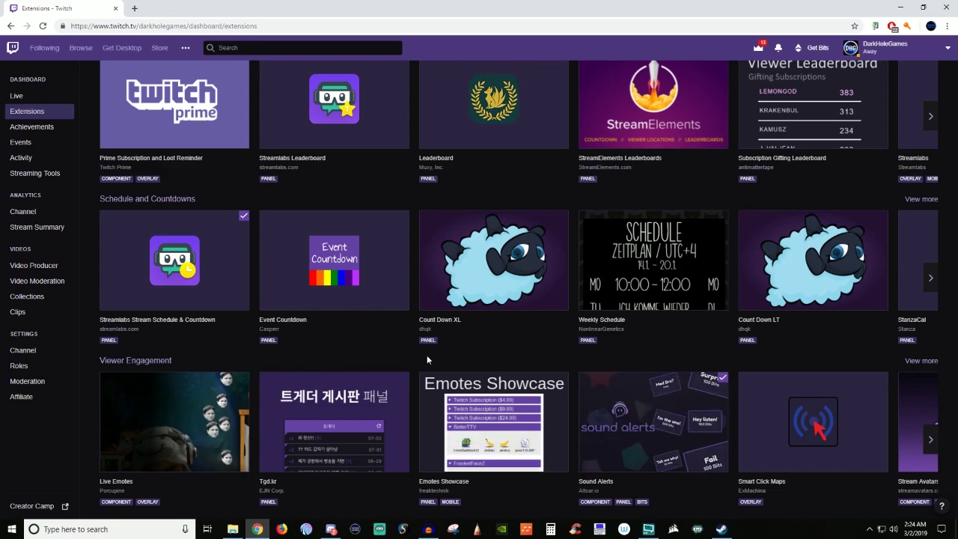
{"action": "scroll", "coordinate": [426, 355], "scroll_direction": "down", "scroll_amount": 4}
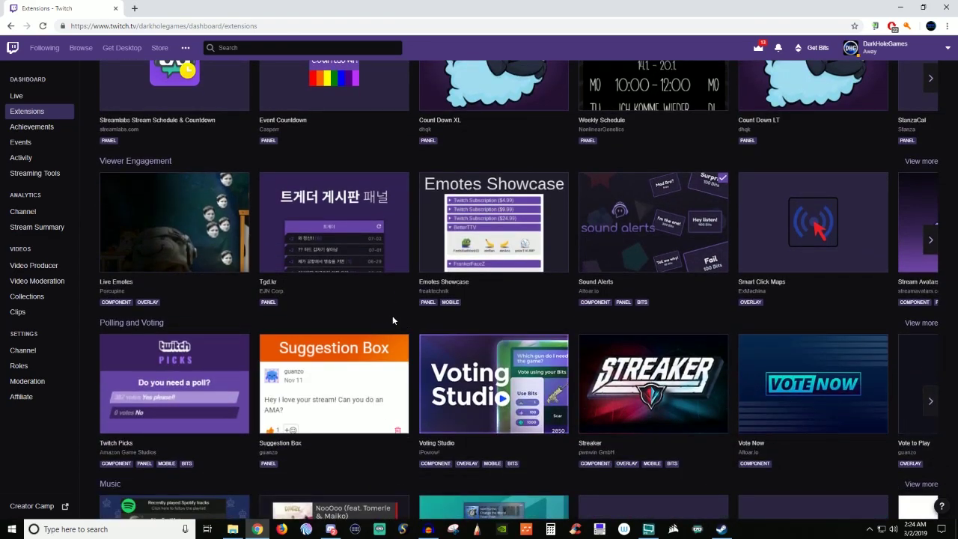
{"action": "scroll", "coordinate": [392, 320], "scroll_direction": "down", "scroll_amount": 3}
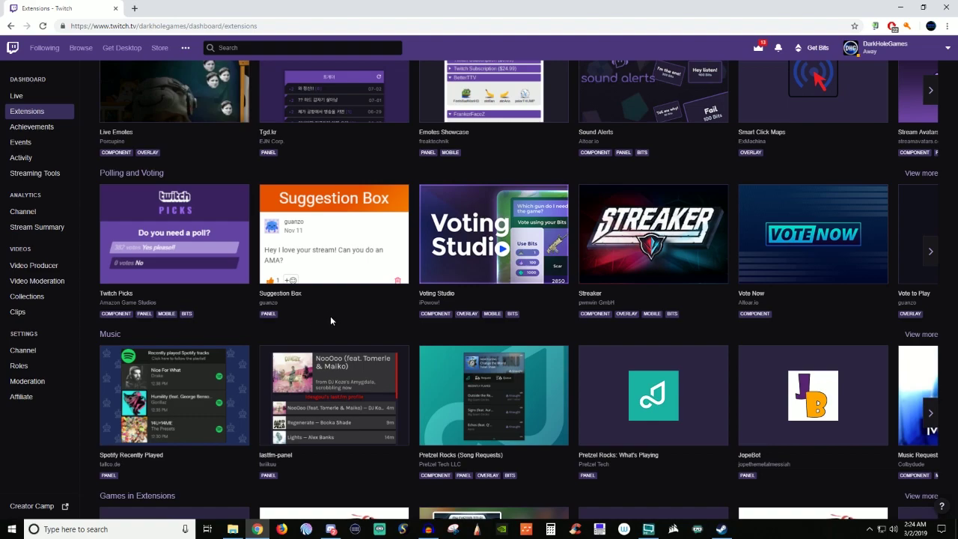
Open the Achievements page and examine the Path to Partner requirements and the in-progress achievements.
{"action": "left_click", "coordinate": [21, 128]}
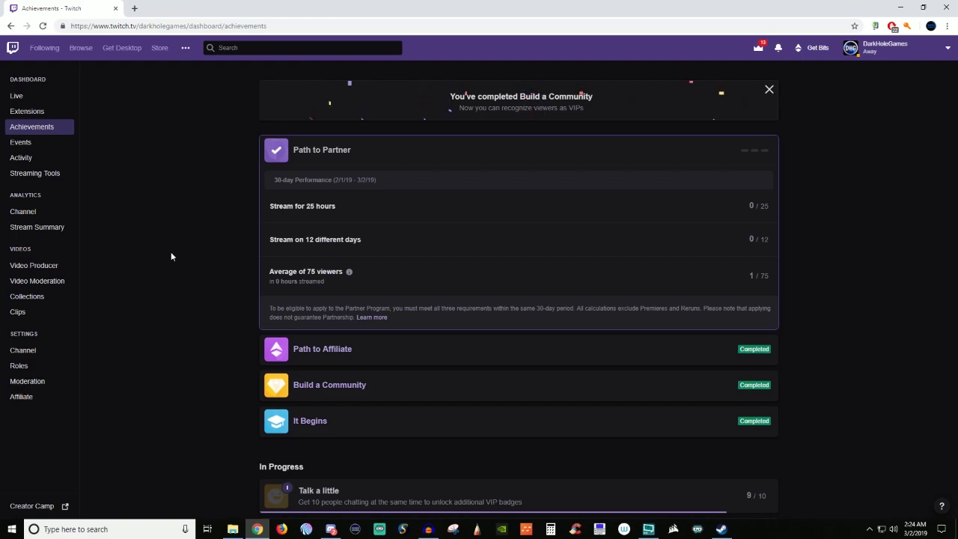
{"action": "scroll", "coordinate": [171, 254], "scroll_direction": "down", "scroll_amount": 1}
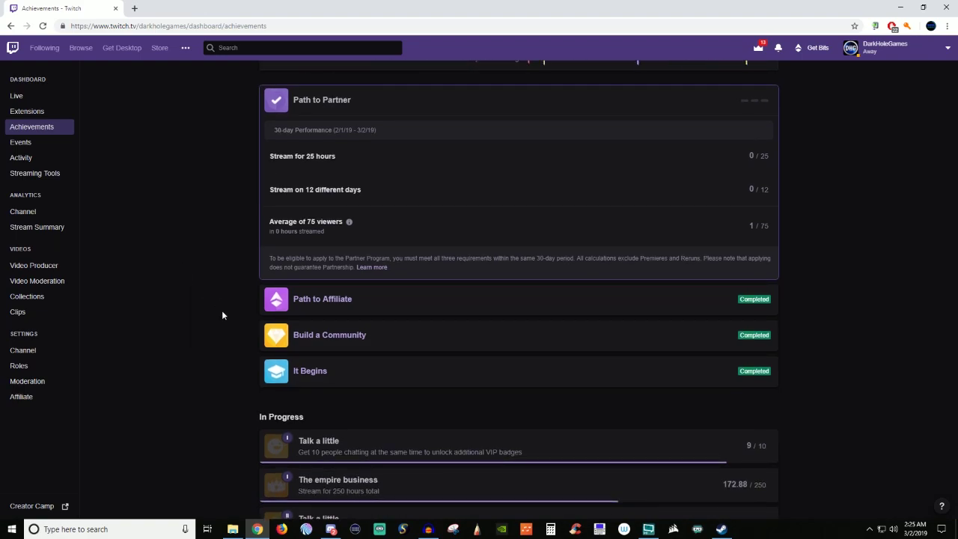
{"action": "scroll", "coordinate": [239, 347], "scroll_direction": "up", "scroll_amount": 1}
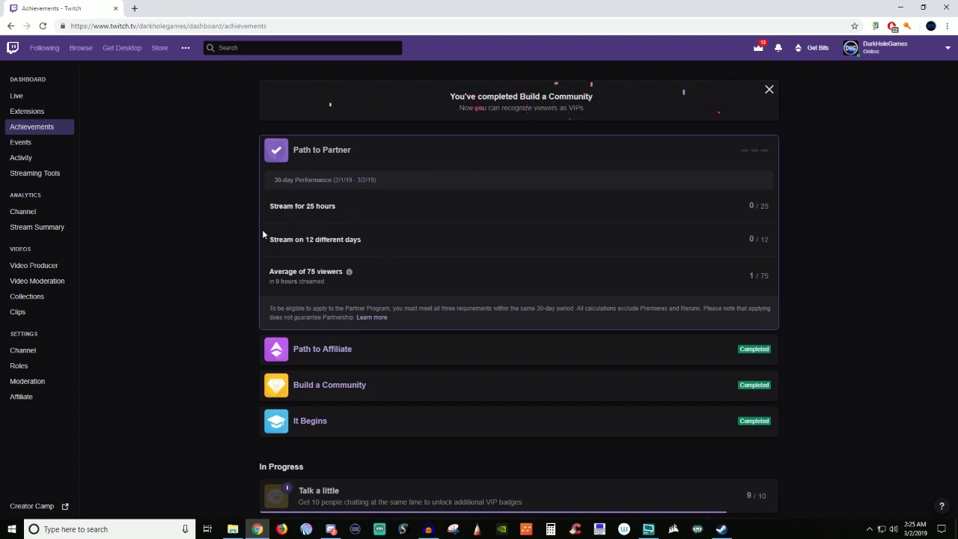
{"action": "scroll", "coordinate": [147, 260], "scroll_direction": "down", "scroll_amount": 4}
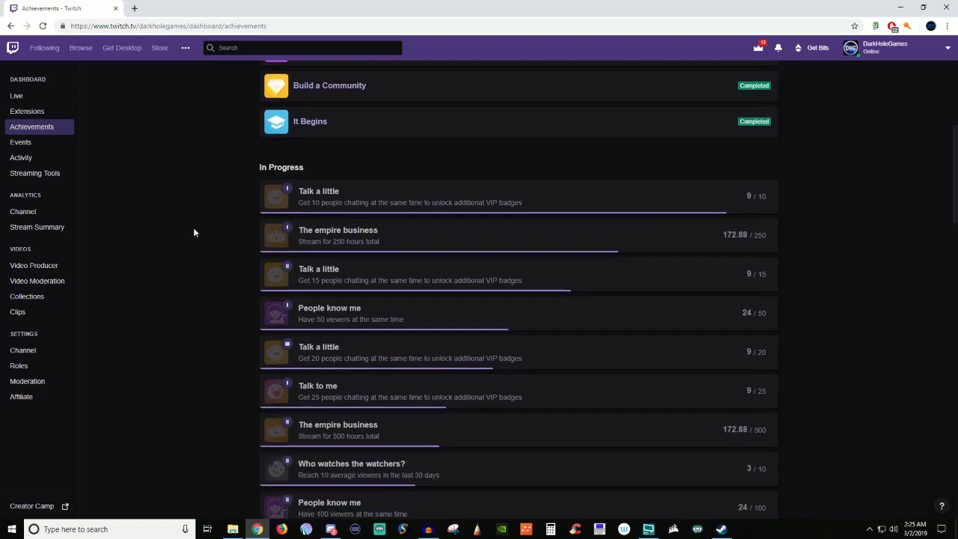
{"action": "scroll", "coordinate": [224, 204], "scroll_direction": "down", "scroll_amount": 1}
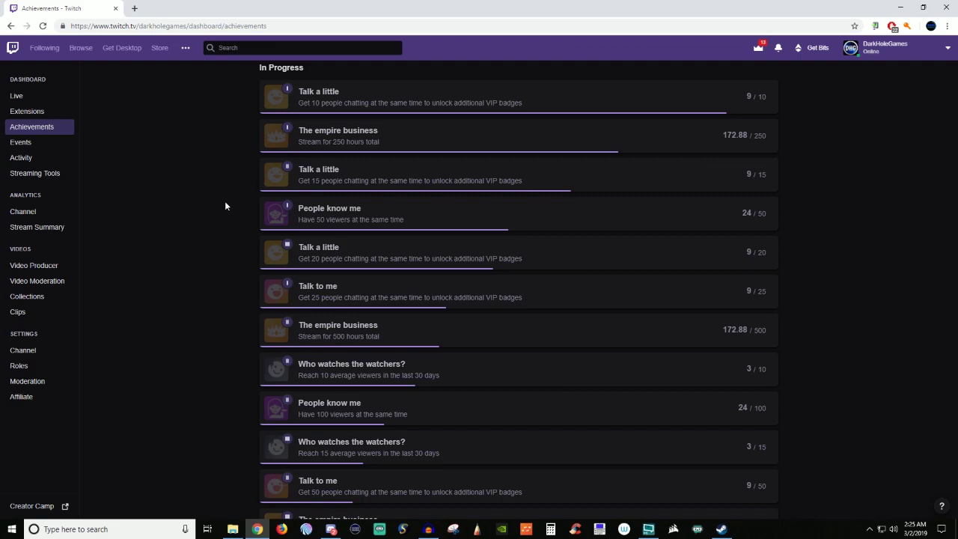
{"action": "scroll", "coordinate": [206, 213], "scroll_direction": "down", "scroll_amount": 1}
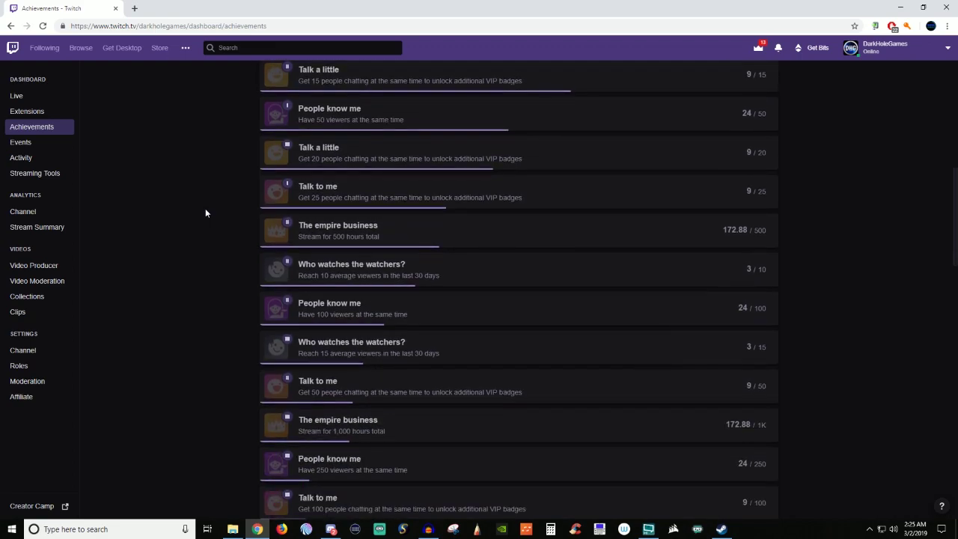
{"action": "scroll", "coordinate": [206, 213], "scroll_direction": "up", "scroll_amount": 2}
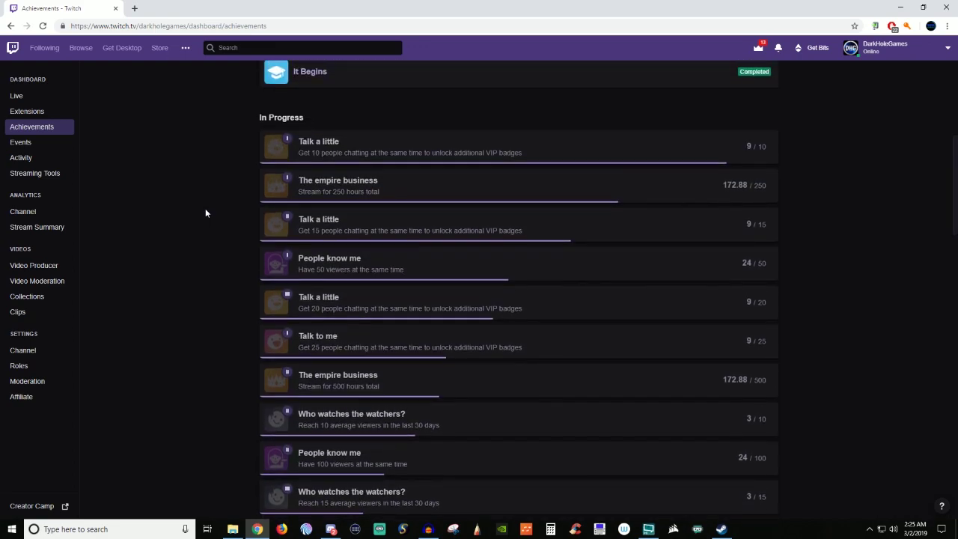
{"action": "scroll", "coordinate": [205, 214], "scroll_direction": "down", "scroll_amount": 1}
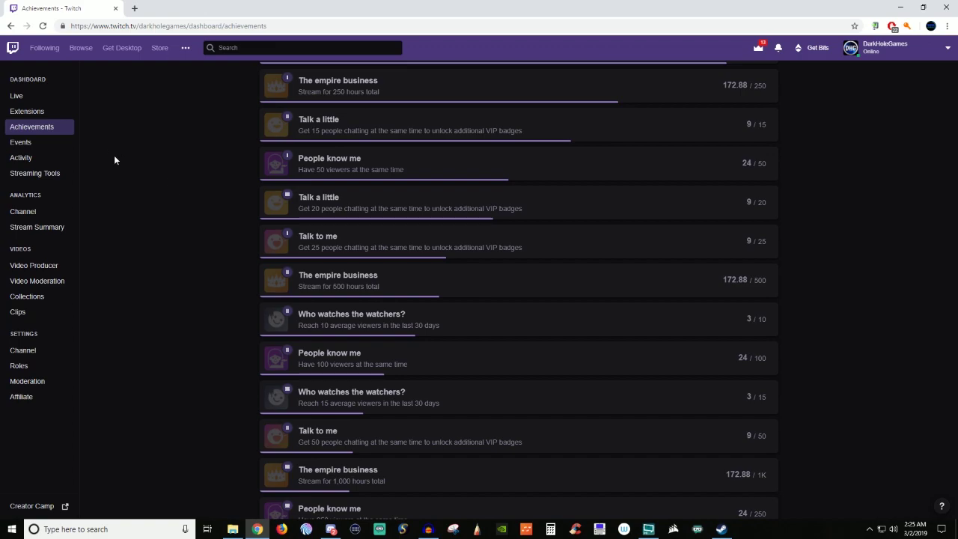
View the channel's Events page and its Activity log.
{"action": "left_click", "coordinate": [23, 143]}
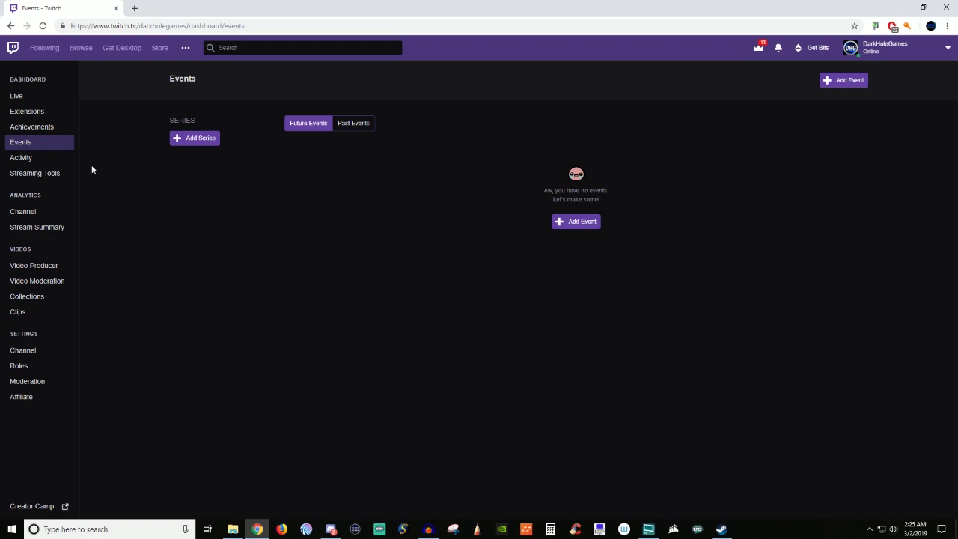
{"action": "left_click", "coordinate": [40, 159]}
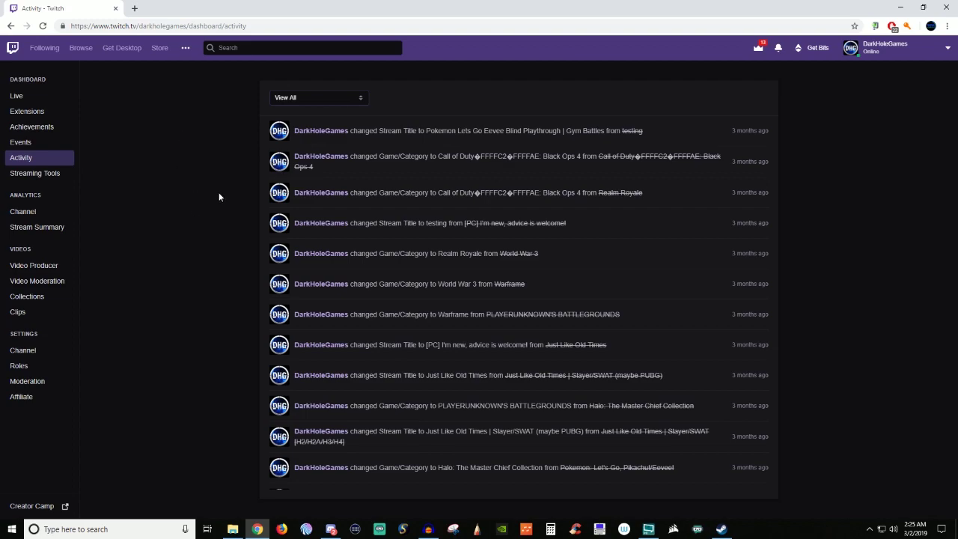
Open the Streaming Tools page and look through the listed broadcasting applications and broadcasting tools.
{"action": "left_click", "coordinate": [33, 172]}
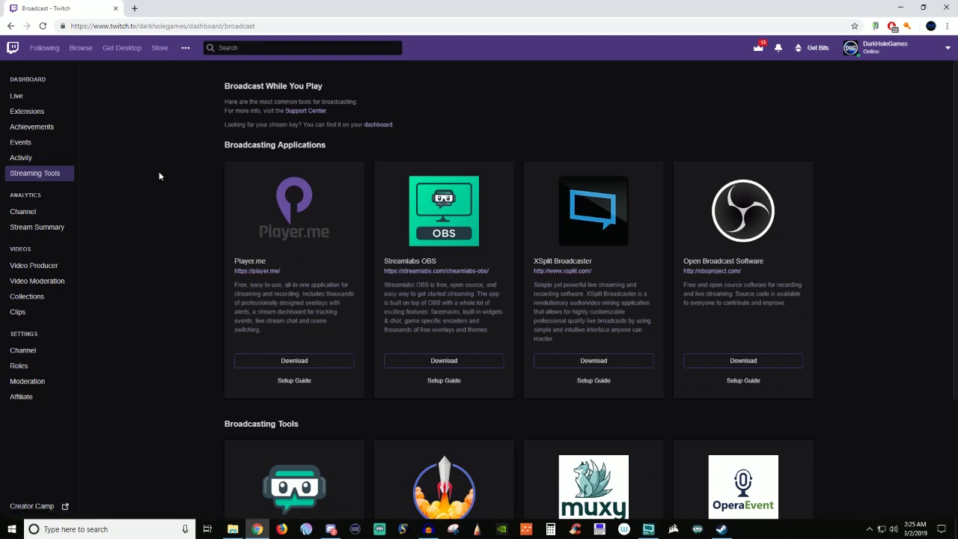
{"action": "scroll", "coordinate": [154, 199], "scroll_direction": "down", "scroll_amount": 2}
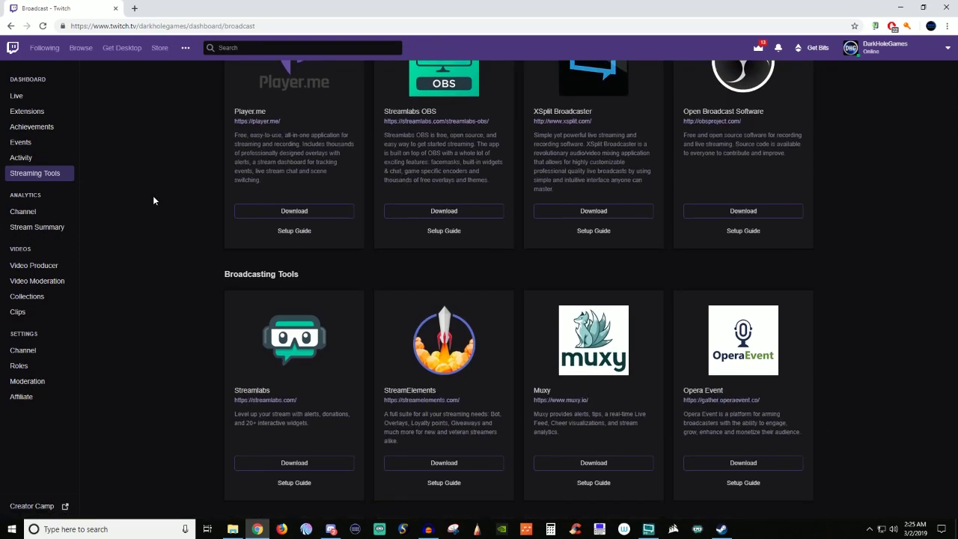
{"action": "scroll", "coordinate": [153, 200], "scroll_direction": "up", "scroll_amount": 1}
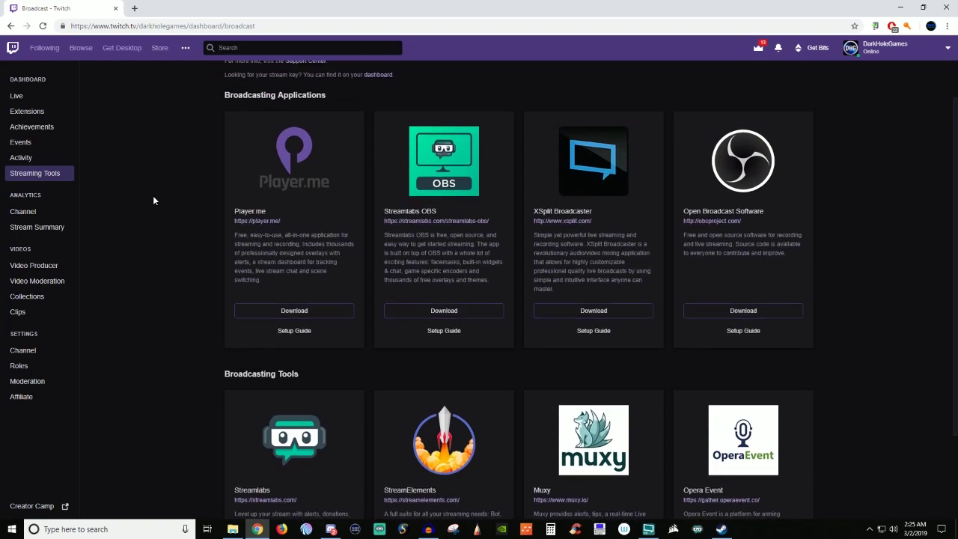
{"action": "scroll", "coordinate": [153, 200], "scroll_direction": "down", "scroll_amount": 1}
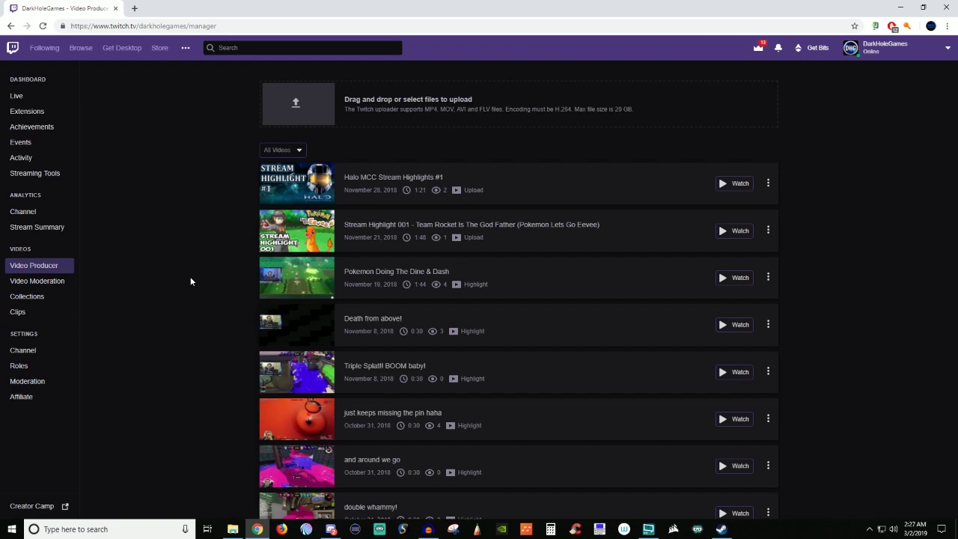
Look through the Video Producer list, and view the Video Moderation and Collections pages.
{"action": "scroll", "coordinate": [190, 281], "scroll_direction": "down", "scroll_amount": 3}
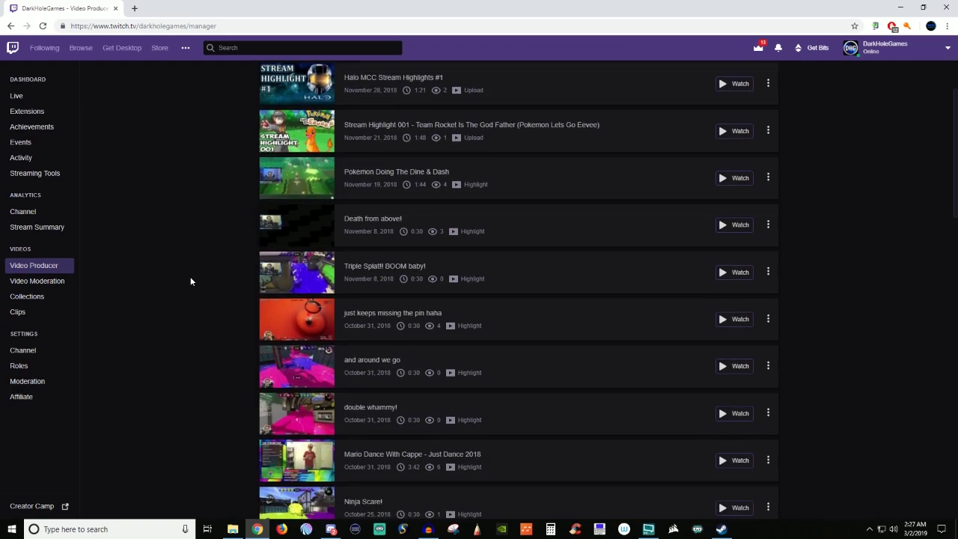
{"action": "left_click", "coordinate": [60, 282]}
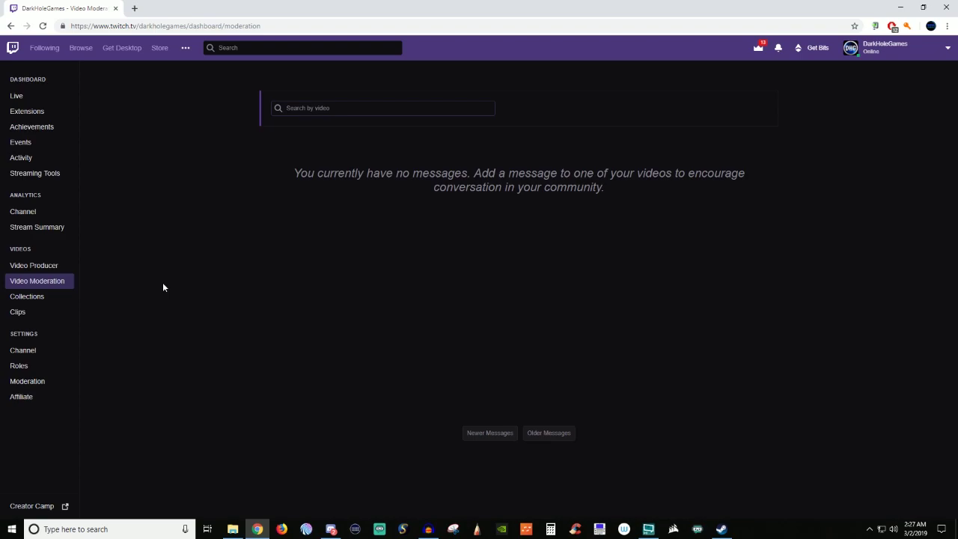
{"action": "left_click", "coordinate": [31, 298]}
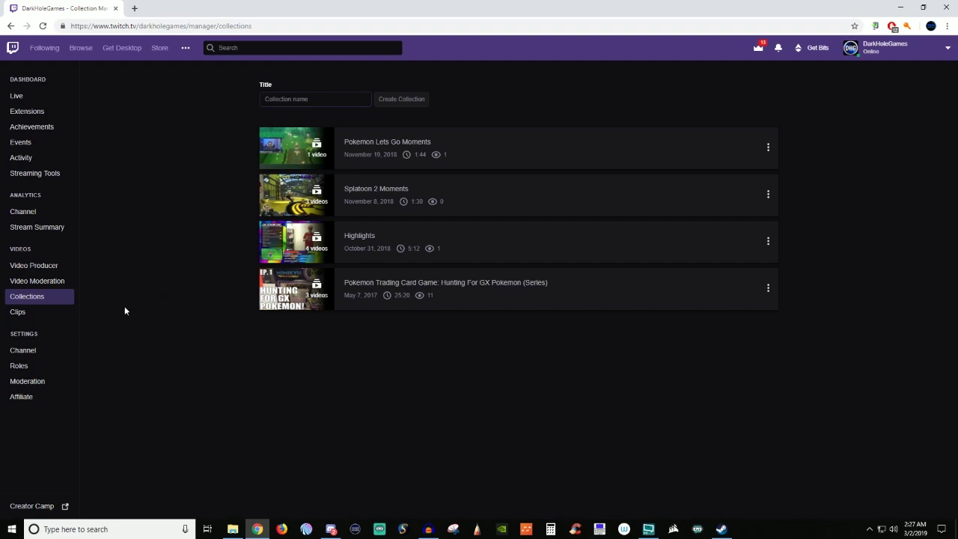
Open the Clips manager and switch the list view to Clips of My Channel.
{"action": "left_click", "coordinate": [16, 312]}
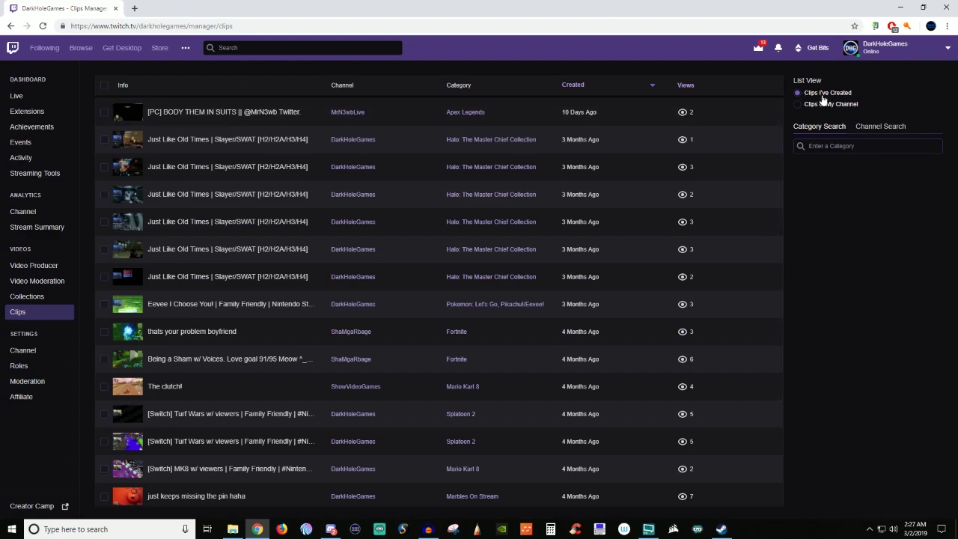
{"action": "left_click", "coordinate": [801, 106]}
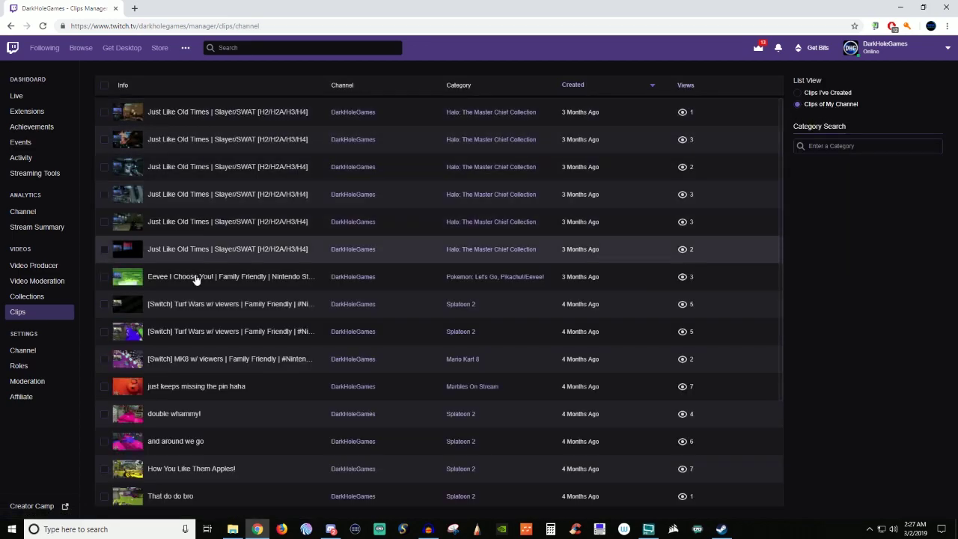
Open the channel settings and look through the stream key, permissions, banner, auto hosting, raids and drops sections.
{"action": "left_click", "coordinate": [35, 348]}
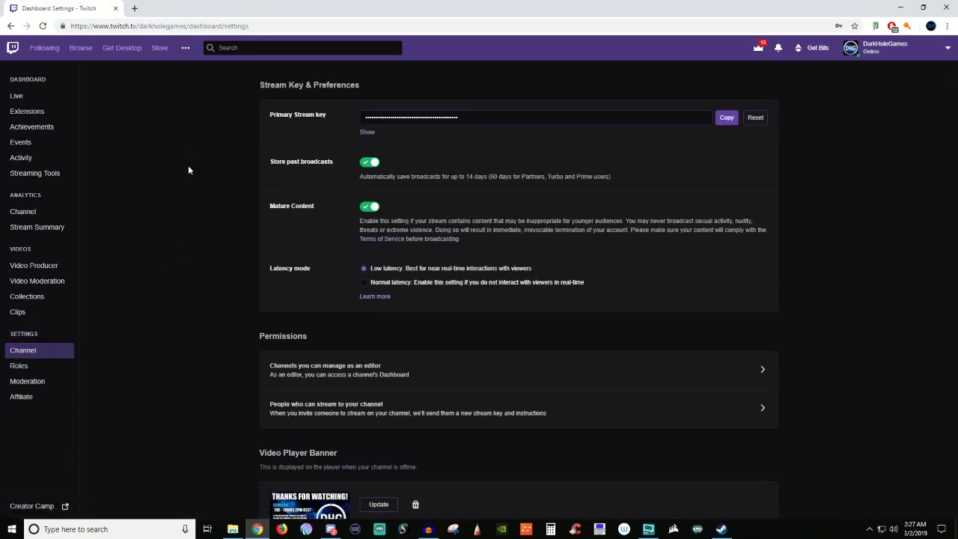
{"action": "scroll", "coordinate": [217, 165], "scroll_direction": "down", "scroll_amount": 3}
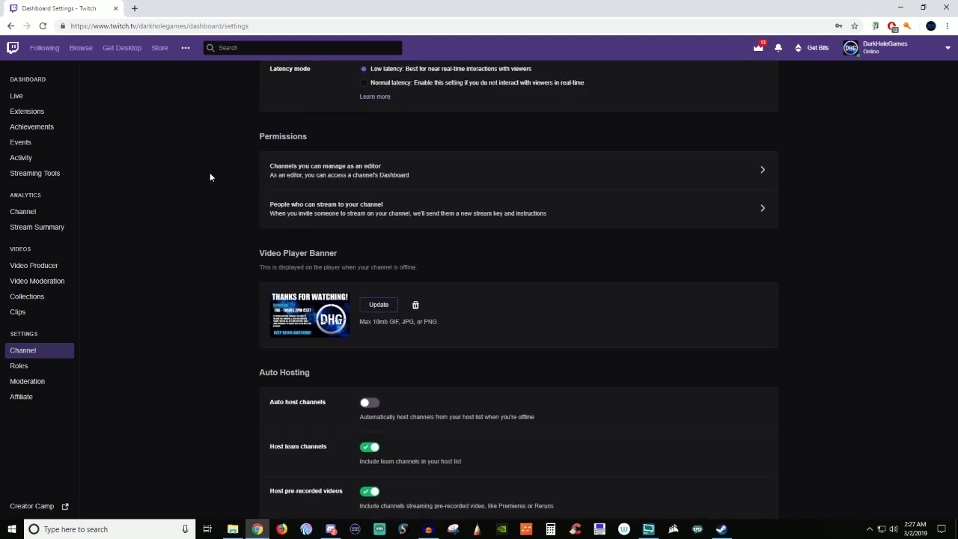
{"action": "scroll", "coordinate": [211, 177], "scroll_direction": "down", "scroll_amount": 2}
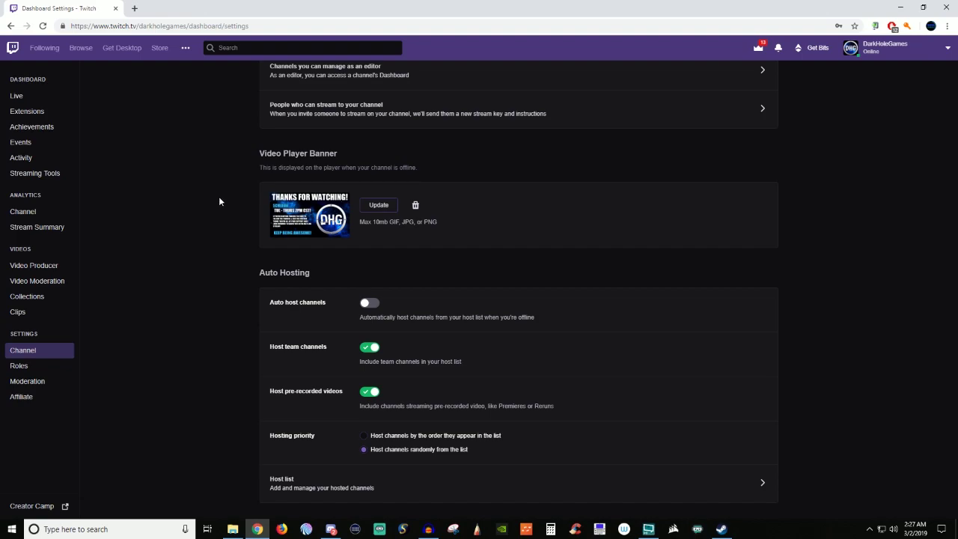
{"action": "scroll", "coordinate": [218, 200], "scroll_direction": "down", "scroll_amount": 5}
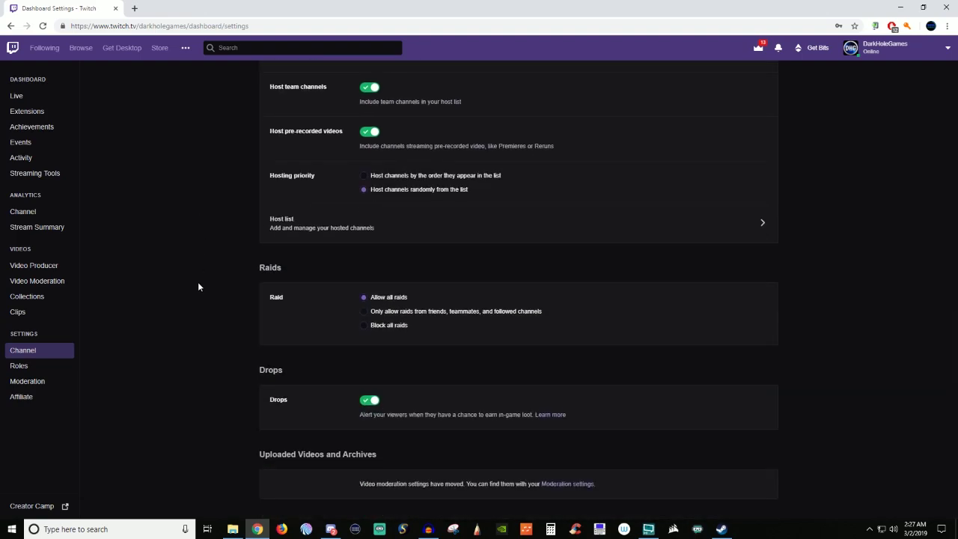
Open the Roles page and view the role types available for filtering the user list, keeping All Roles displayed.
{"action": "left_click", "coordinate": [53, 368]}
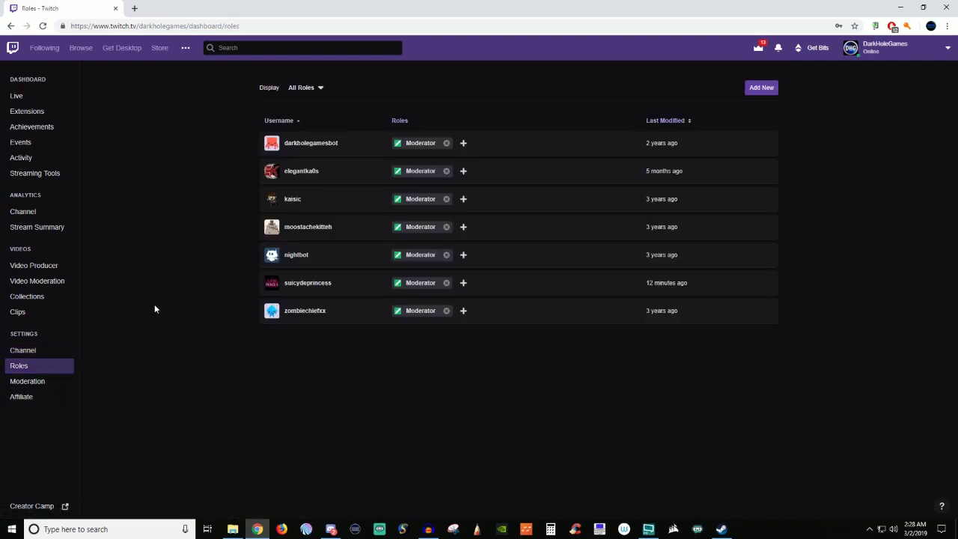
{"action": "left_click", "coordinate": [305, 89]}
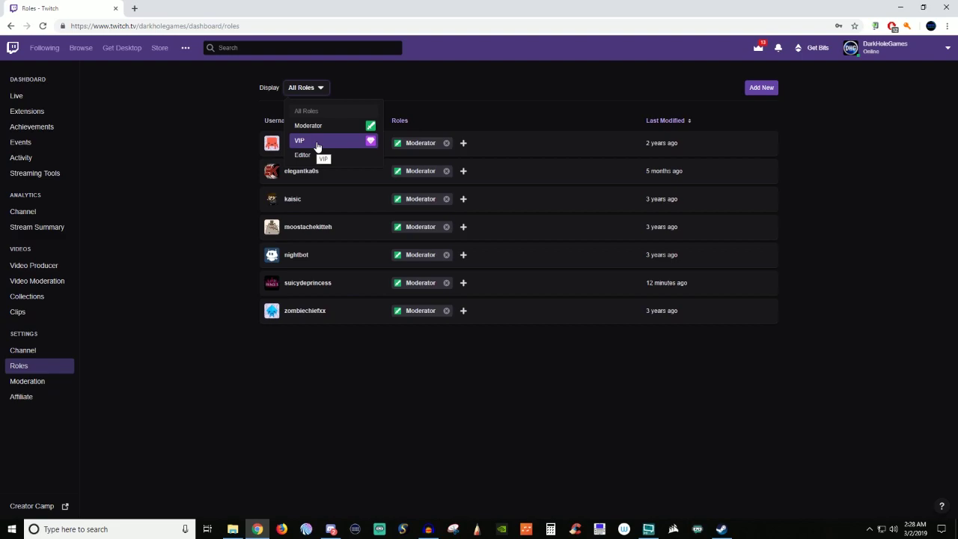
{"action": "left_click", "coordinate": [185, 167]}
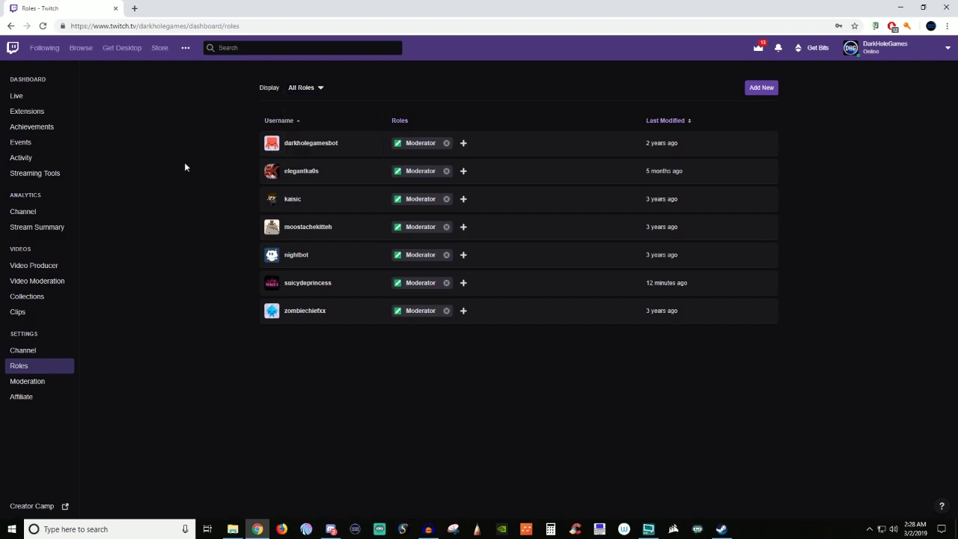
Open the Moderation settings, view the AutoMod rulesets, and look through the chat options and channel privileges.
{"action": "left_click", "coordinate": [44, 382]}
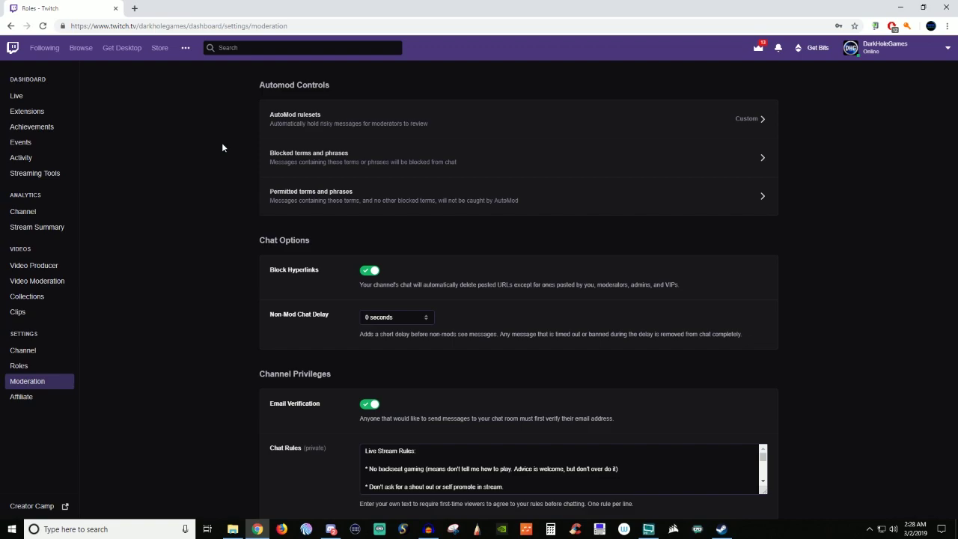
{"action": "left_click", "coordinate": [308, 125]}
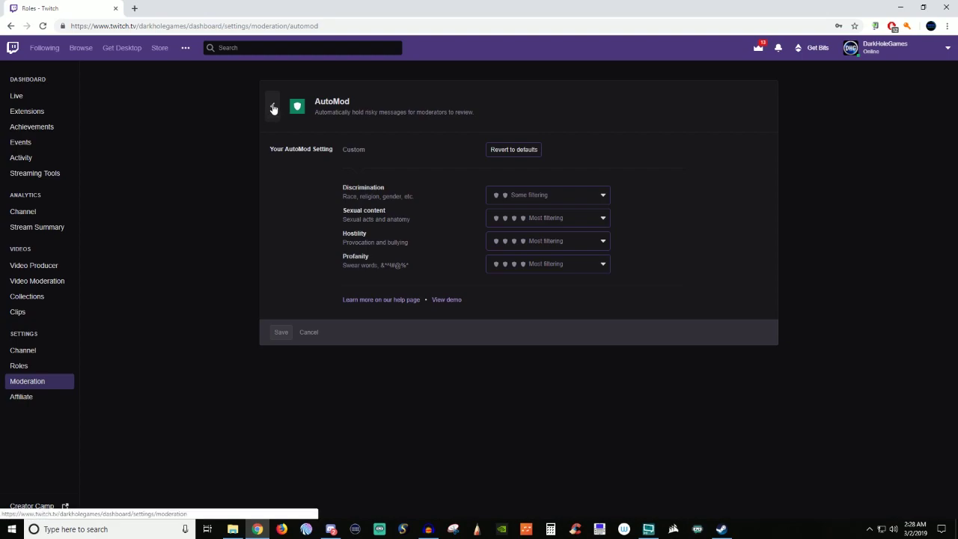
{"action": "left_click", "coordinate": [273, 109]}
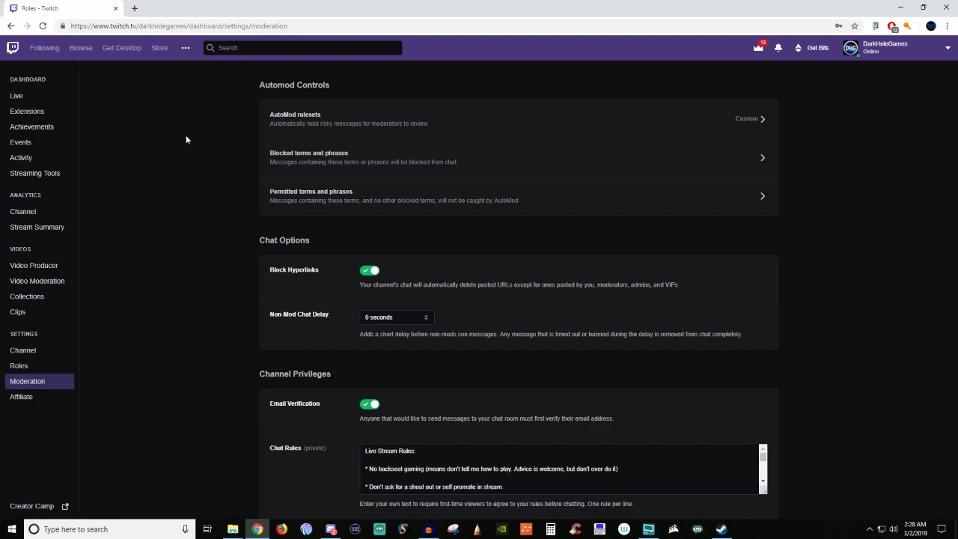
{"action": "scroll", "coordinate": [187, 179], "scroll_direction": "down", "scroll_amount": 2}
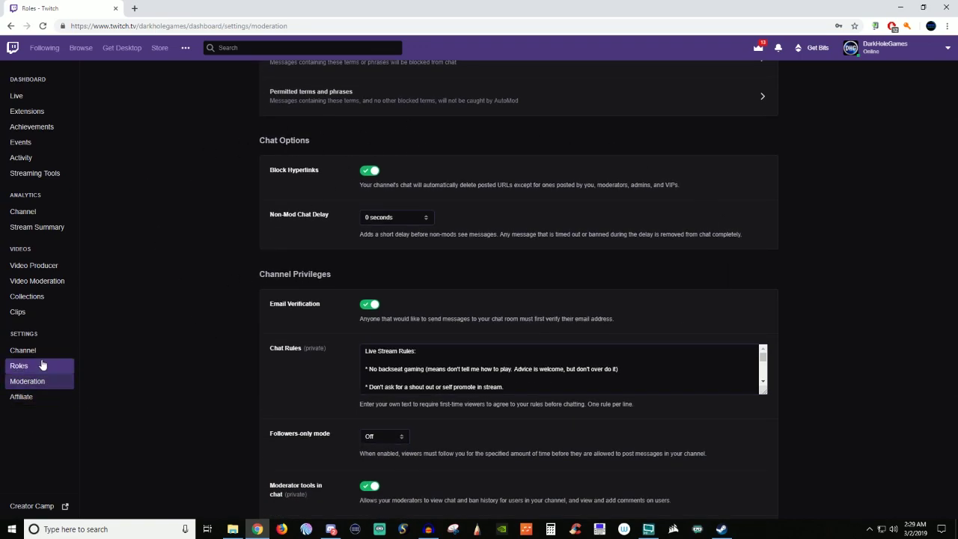
Look through the Affiliate settings for onboarding, subscriptions and Bits & Cheering, and return to the Live dashboard page.
{"action": "left_click", "coordinate": [62, 399]}
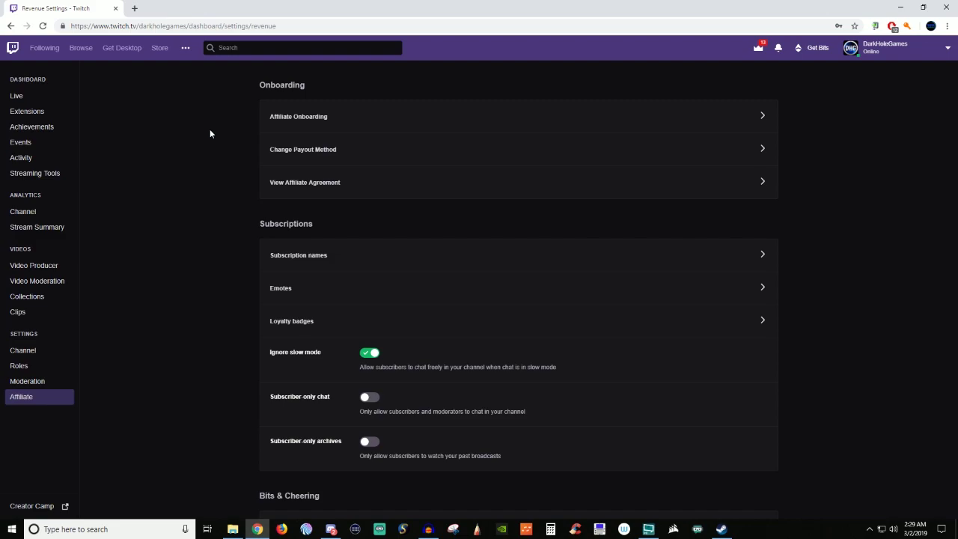
{"action": "scroll", "coordinate": [185, 157], "scroll_direction": "down", "scroll_amount": 3}
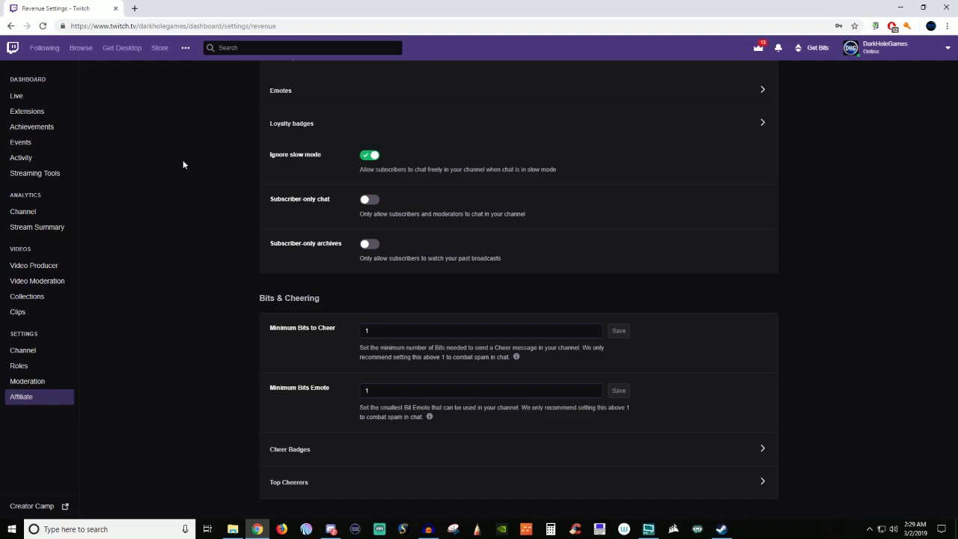
{"action": "scroll", "coordinate": [183, 162], "scroll_direction": "up", "scroll_amount": 3}
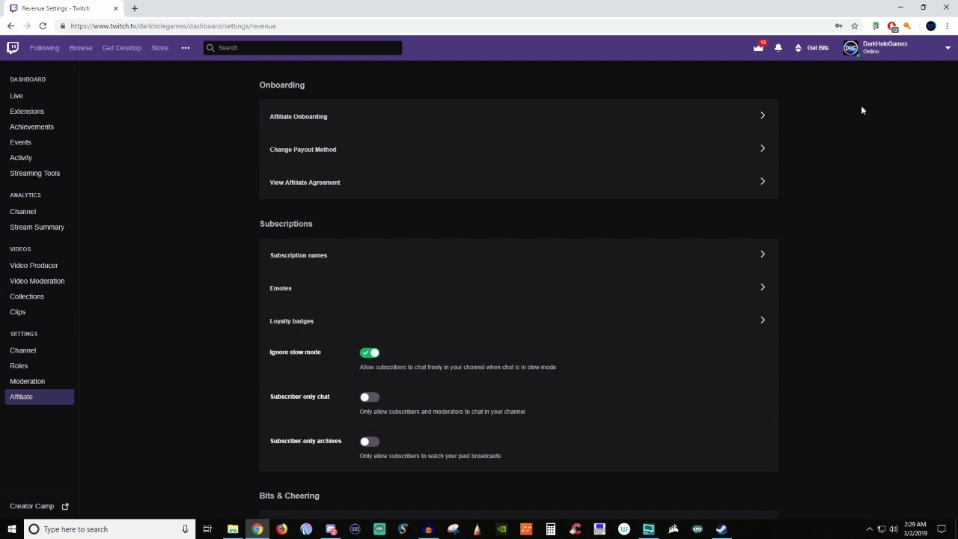
{"action": "left_click", "coordinate": [22, 98]}
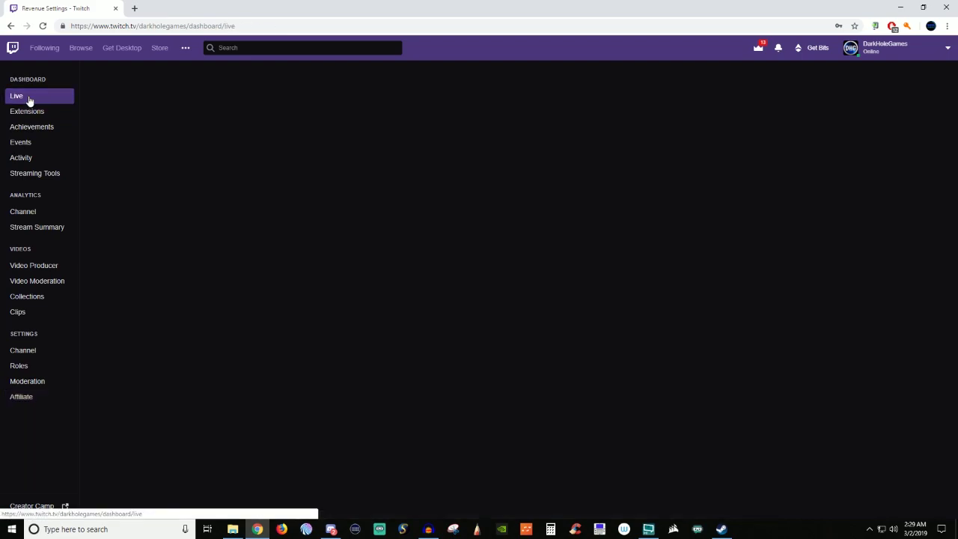